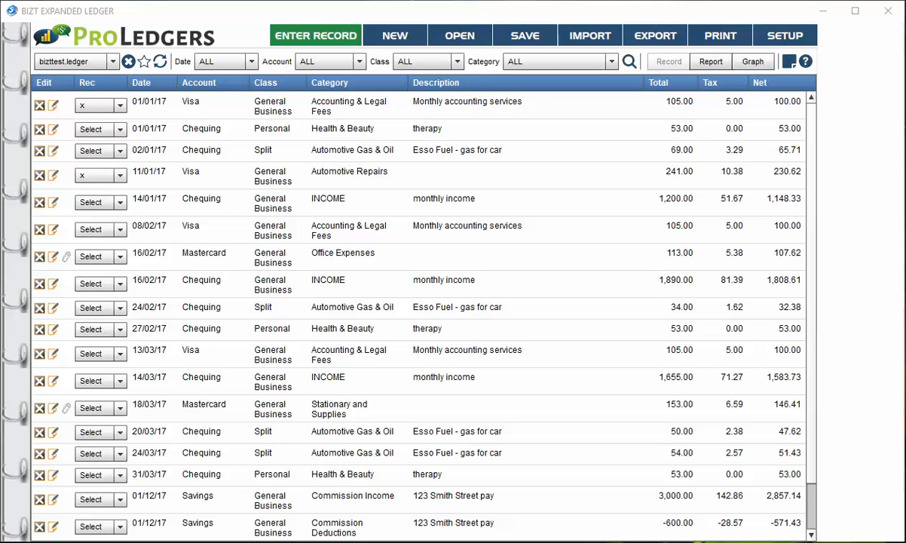
Start a new ledger record dated 01/12/17 with the account Savings and the class General Business
{"action": "left_click", "coordinate": [299, 32]}
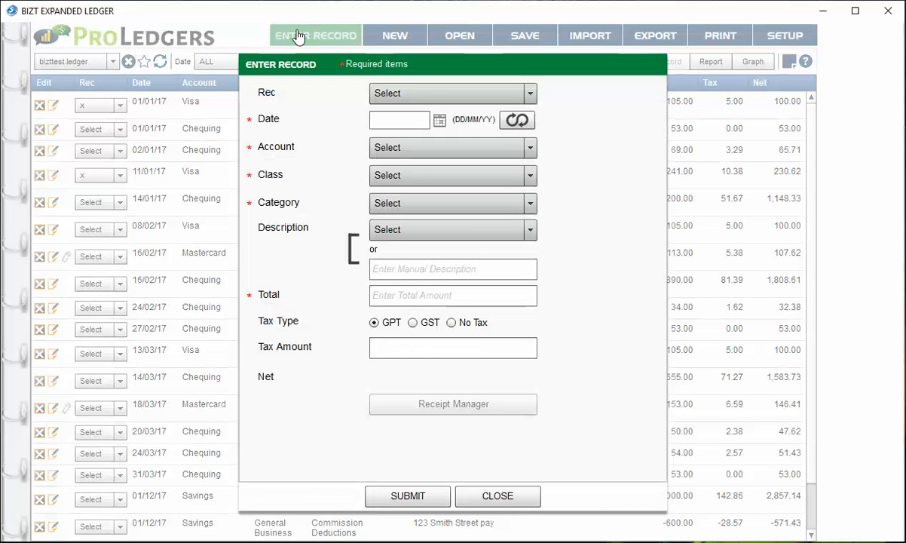
{"action": "left_click", "coordinate": [440, 120]}
{"action": "left_click", "coordinate": [534, 163]}
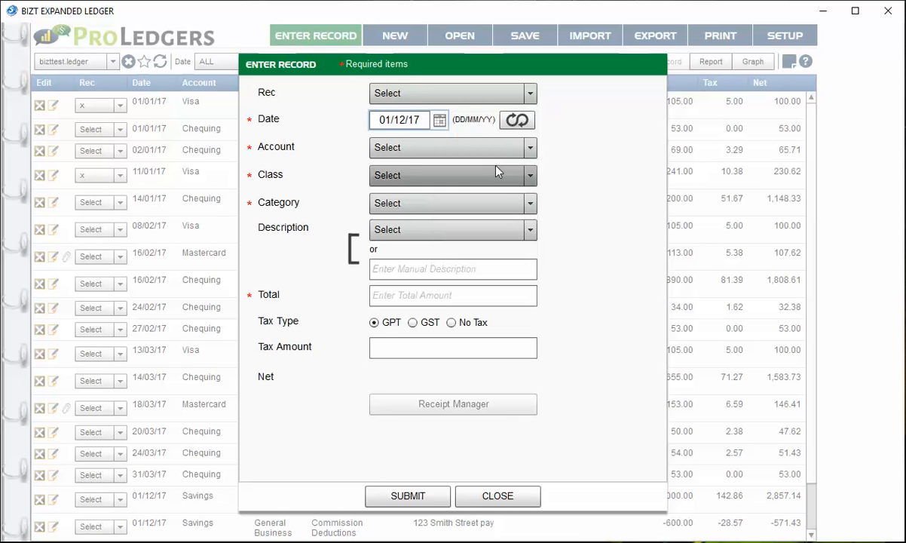
{"action": "left_click", "coordinate": [445, 151]}
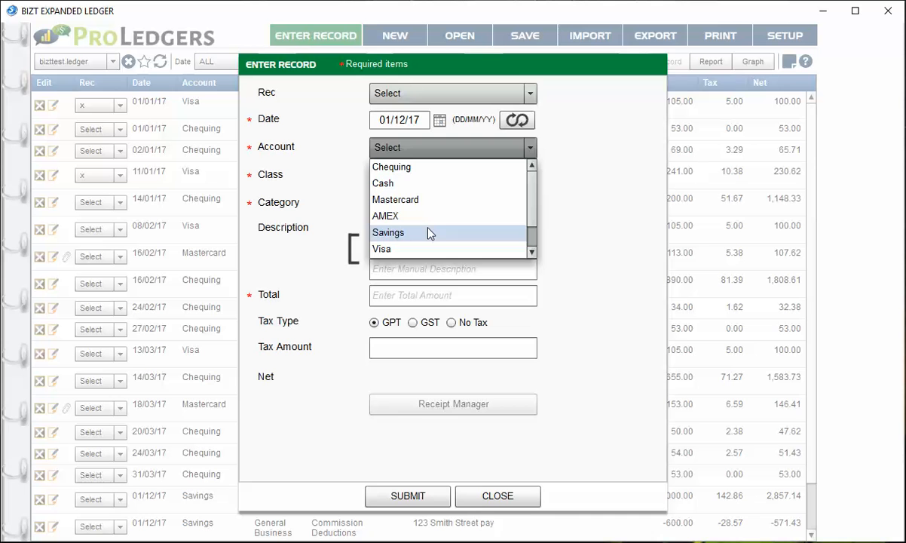
{"action": "left_click", "coordinate": [429, 232]}
{"action": "left_click", "coordinate": [433, 176]}
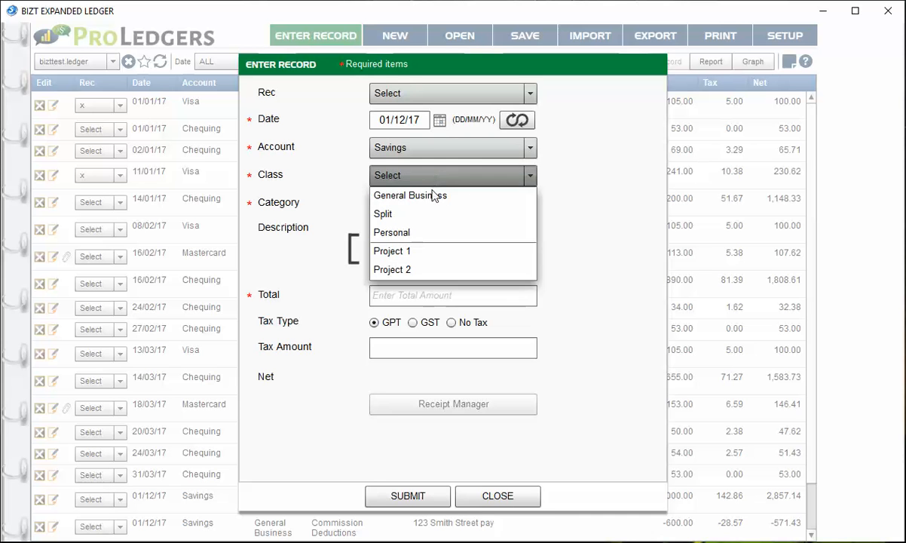
{"action": "left_click", "coordinate": [435, 197]}
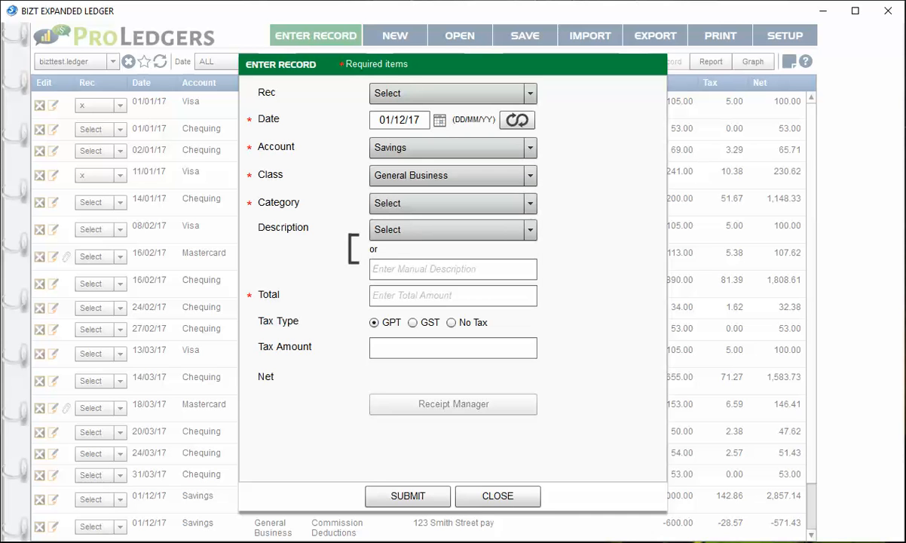
Set the new record's category to Bank Charges
{"action": "left_click", "coordinate": [419, 203]}
{"action": "left_click", "coordinate": [531, 308]}
{"action": "left_click", "coordinate": [531, 308]}
{"action": "left_click", "coordinate": [531, 307]}
{"action": "left_click", "coordinate": [531, 308]}
{"action": "left_click", "coordinate": [446, 289]}
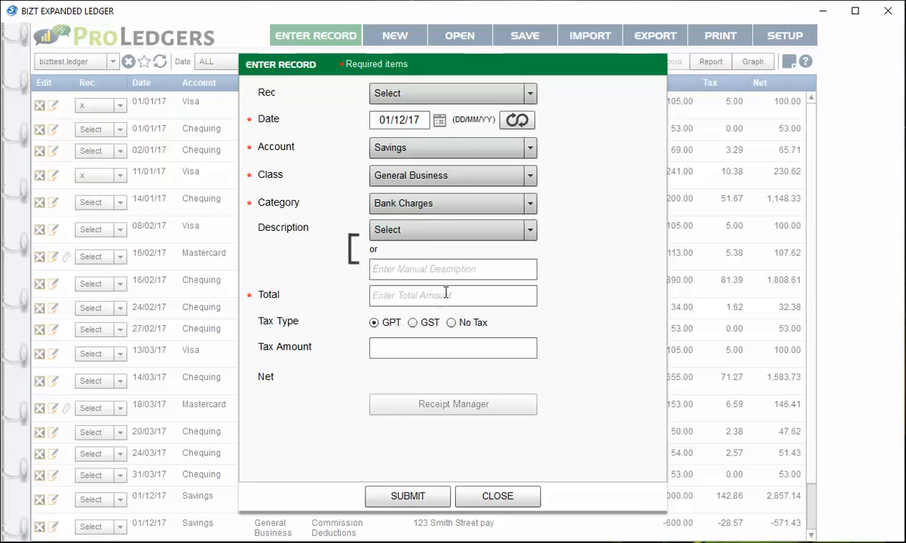
Enter "monthly bank fee" as the record's manual description
{"action": "left_click", "coordinate": [405, 272]}
{"action": "type", "text": "month"}
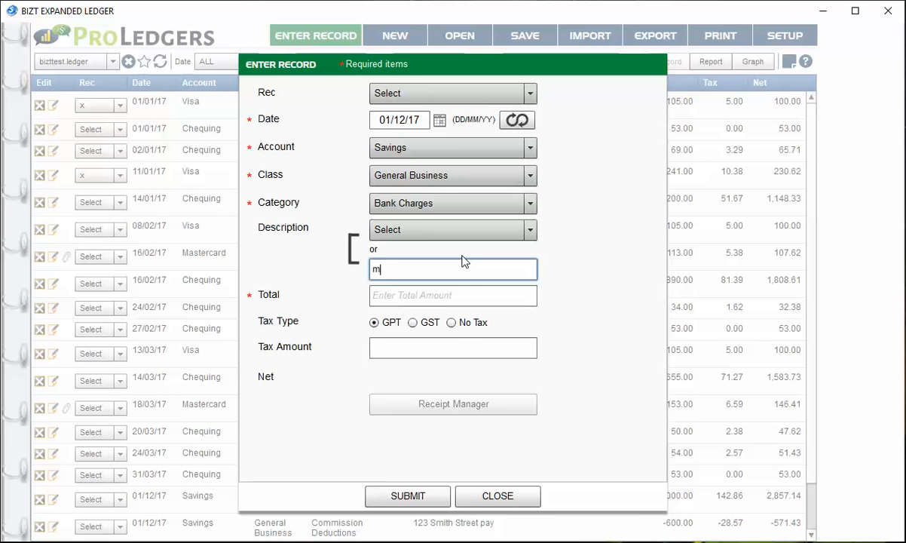
{"action": "key", "text": "BackSpace"}
{"action": "type", "text": "hy"}
{"action": "key", "text": "BackSpace"}
{"action": "key", "text": "BackSpace"}
{"action": "key", "text": "BackSpace"}
{"action": "type", "text": "j;"}
{"action": "key", "text": "BackSpace"}
{"action": "key", "text": "BackSpace"}
{"action": "type", "text": "hly bank fee"}
Set the record's total to 3.10 and its tax type to No Tax
{"action": "left_click", "coordinate": [431, 298]}
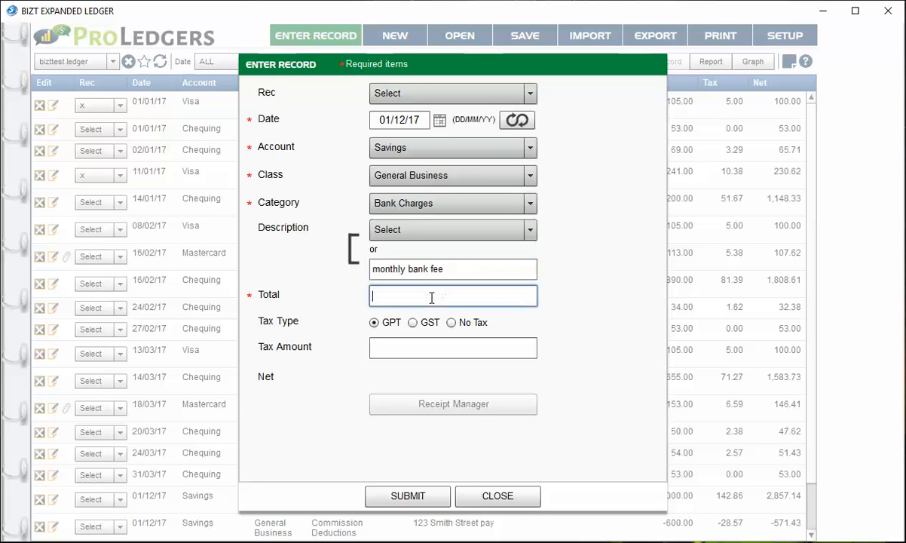
{"action": "type", "text": "3.1"}
{"action": "left_click", "coordinate": [451, 322]}
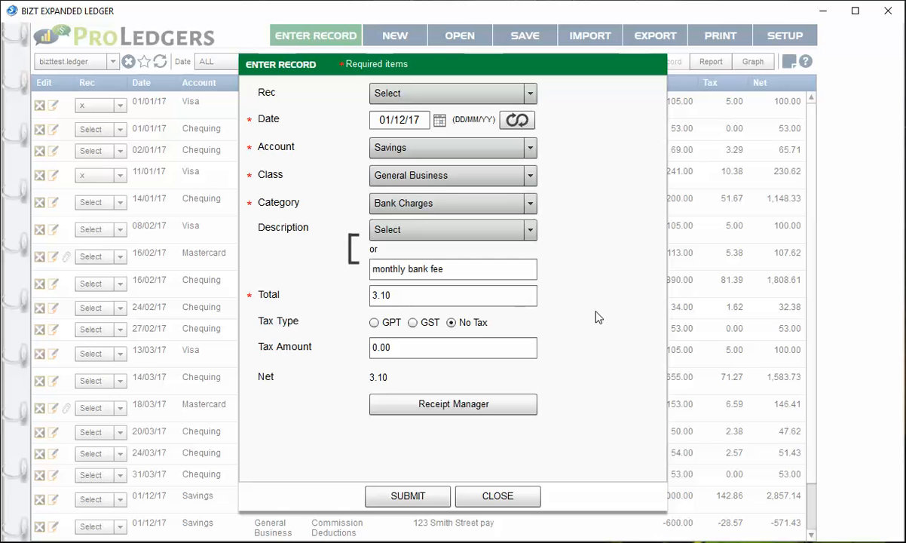
Set the record to repeat on Nov 1, Oct 1 and Sep 1, 2017
{"action": "left_click", "coordinate": [518, 122]}
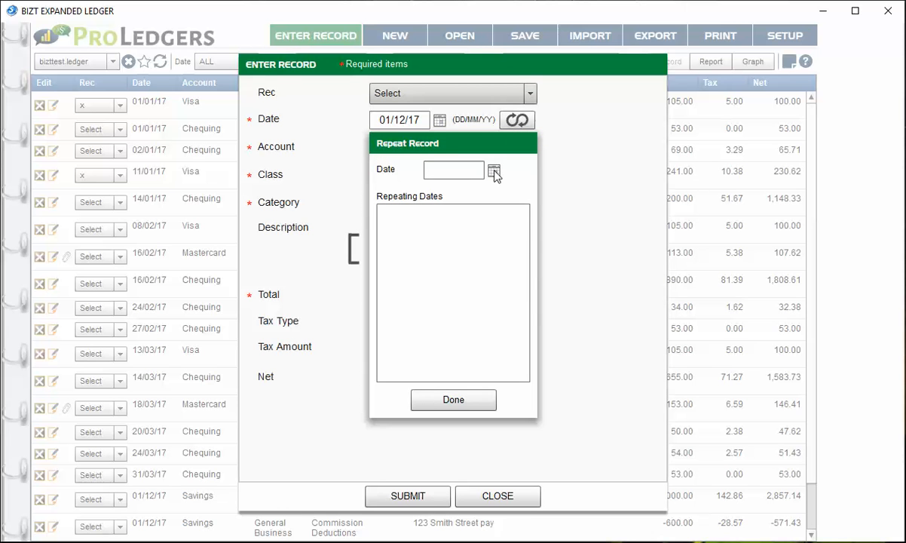
{"action": "left_click", "coordinate": [495, 172]}
{"action": "left_click", "coordinate": [495, 172]}
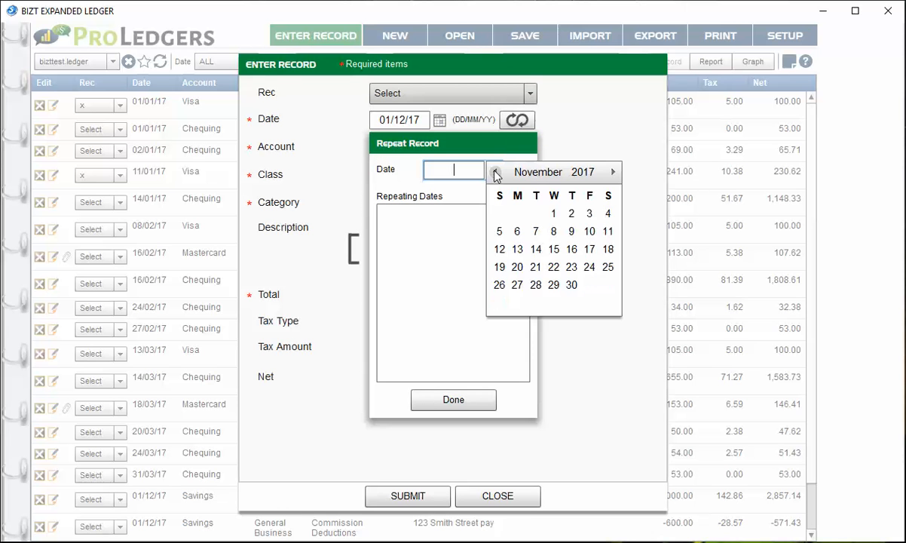
{"action": "left_click", "coordinate": [553, 214]}
{"action": "left_click", "coordinate": [495, 171]}
{"action": "left_click", "coordinate": [495, 172]}
{"action": "left_click", "coordinate": [505, 211]}
{"action": "left_click", "coordinate": [495, 171]}
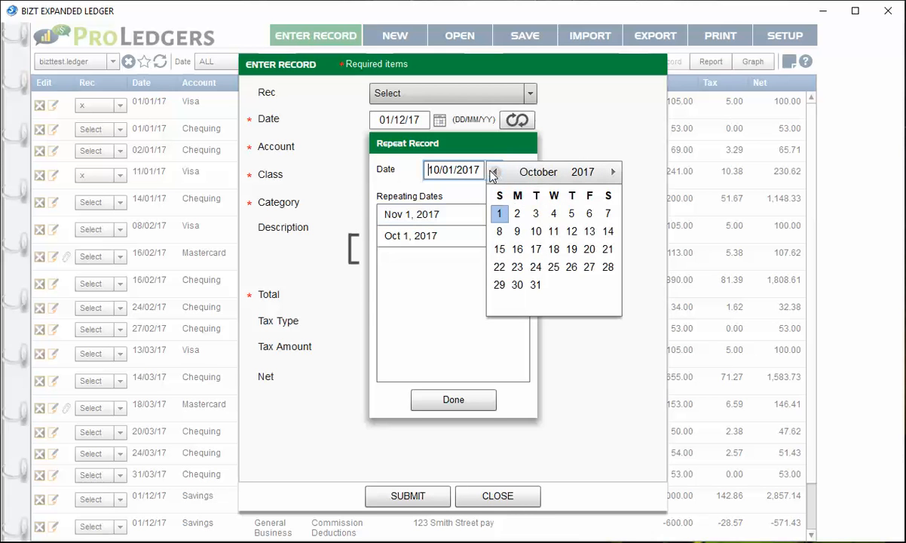
{"action": "left_click", "coordinate": [496, 173]}
{"action": "left_click", "coordinate": [590, 213]}
Add Aug 1 and July 1, 2017 to the repeating dates and finish the repeat setup
{"action": "left_click", "coordinate": [496, 171]}
{"action": "left_click", "coordinate": [496, 172]}
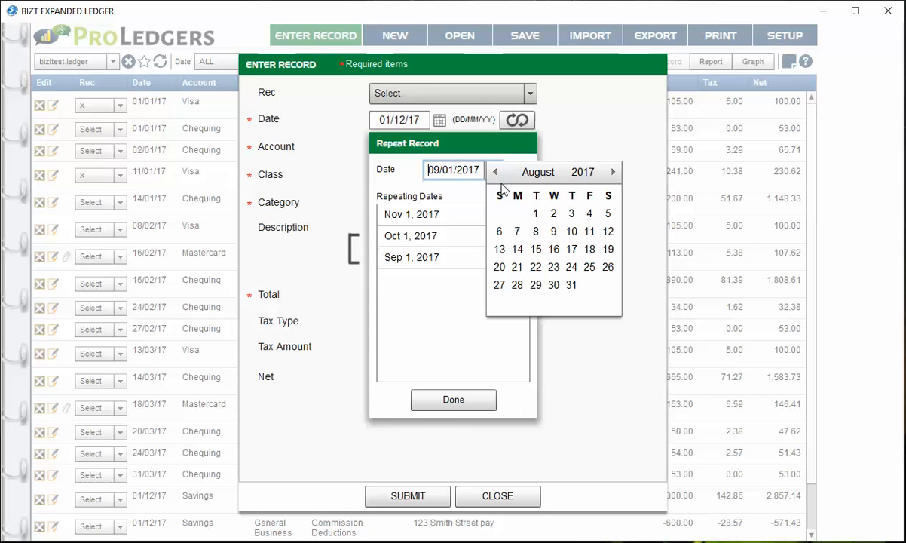
{"action": "left_click", "coordinate": [535, 214]}
{"action": "left_click", "coordinate": [494, 169]}
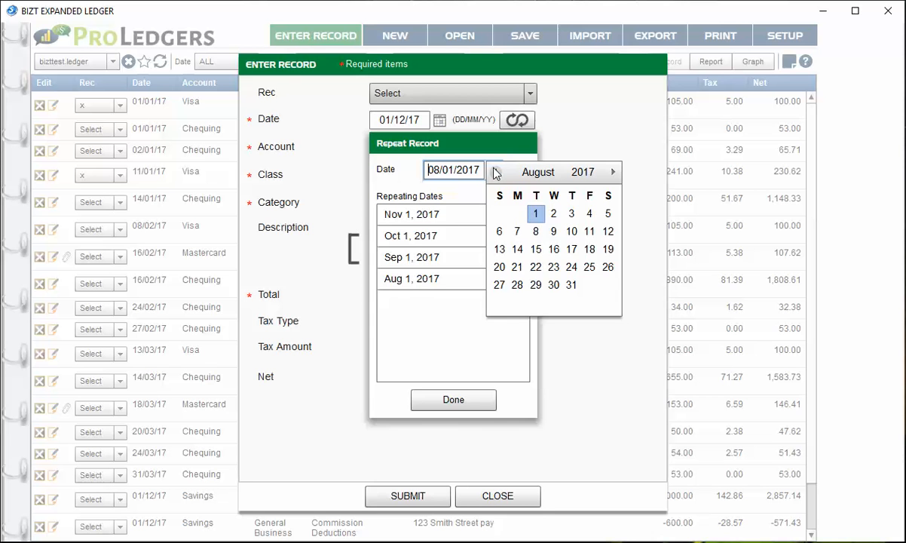
{"action": "left_click", "coordinate": [496, 172]}
{"action": "left_click", "coordinate": [607, 213]}
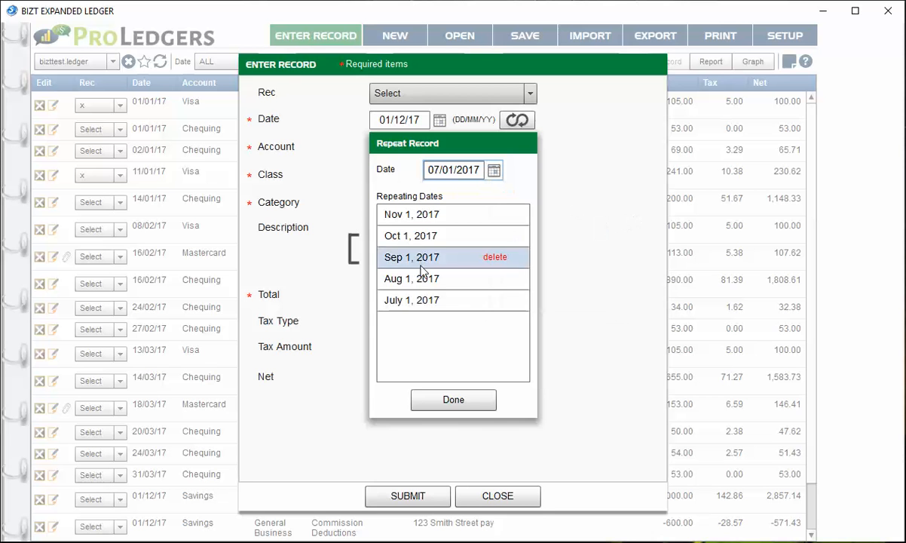
{"action": "mouse_move", "coordinate": [457, 300]}
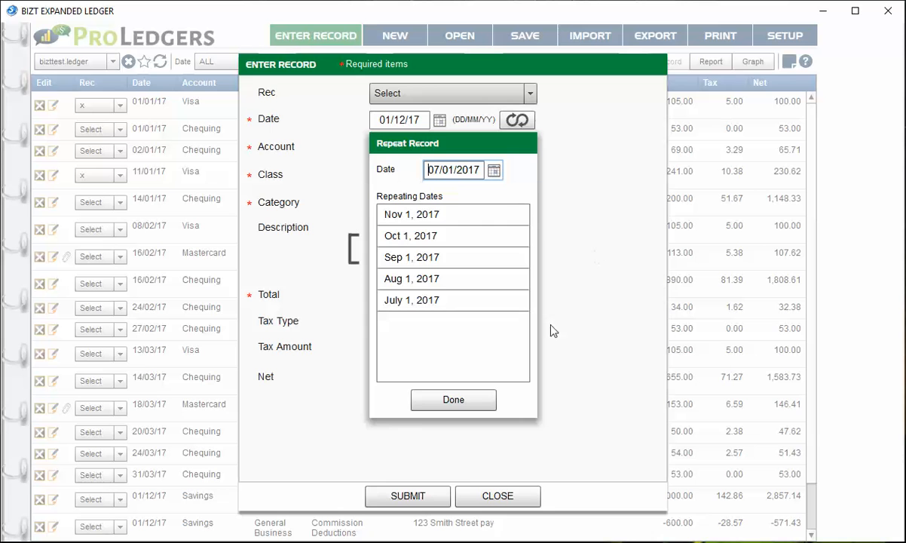
{"action": "left_click", "coordinate": [477, 397]}
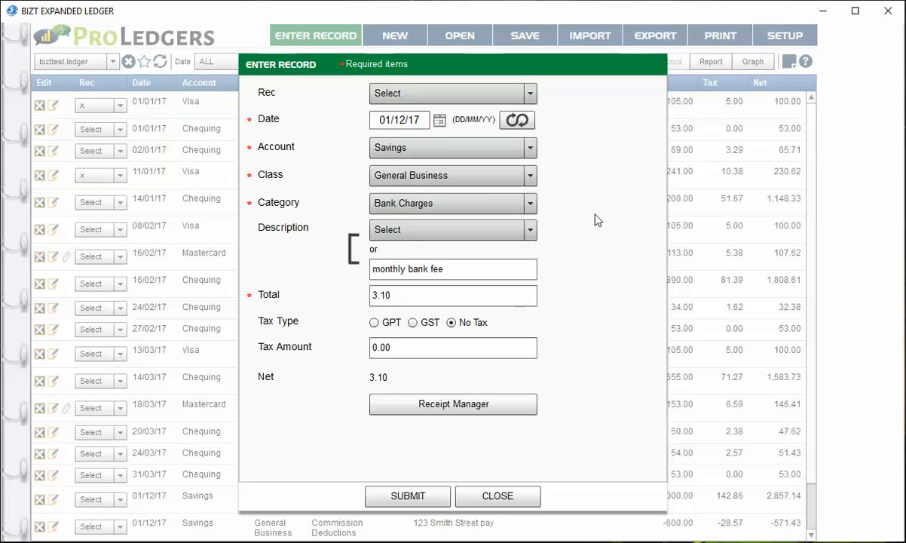
Change the record's account to PAYABLE, then submit the record and close the entry form
{"action": "left_click", "coordinate": [471, 154]}
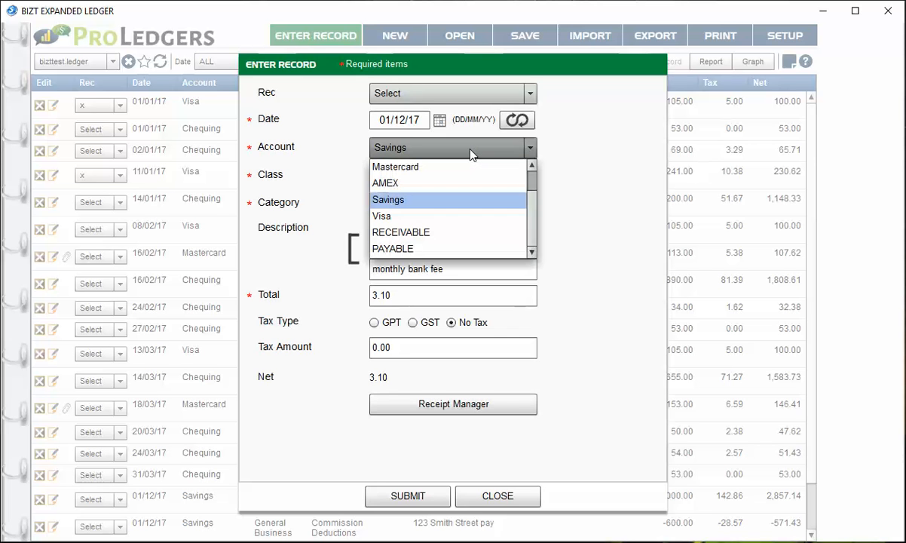
{"action": "left_click", "coordinate": [424, 250]}
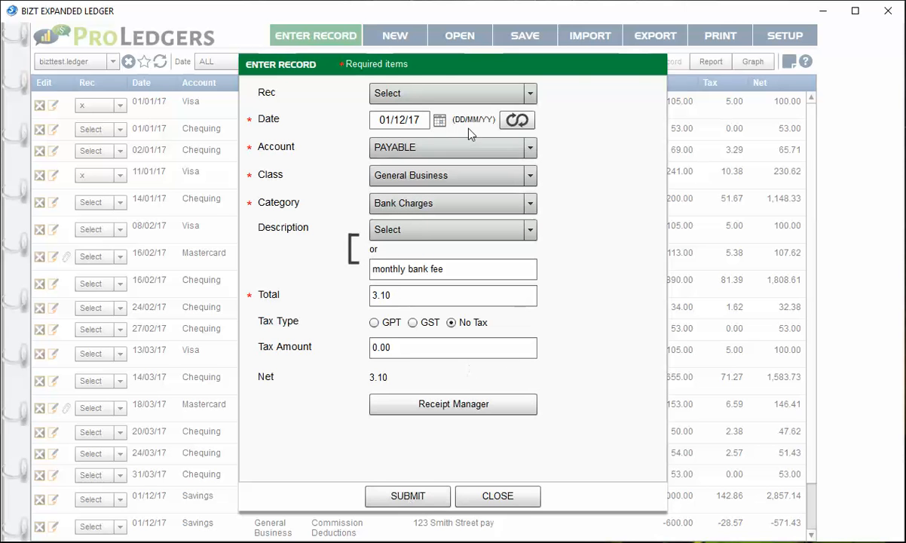
{"action": "left_click", "coordinate": [404, 501]}
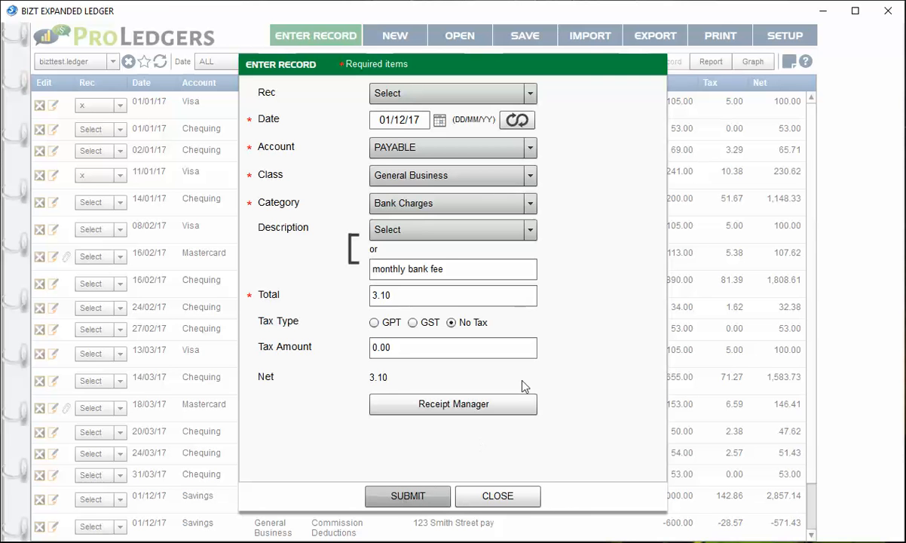
{"action": "left_click", "coordinate": [503, 494]}
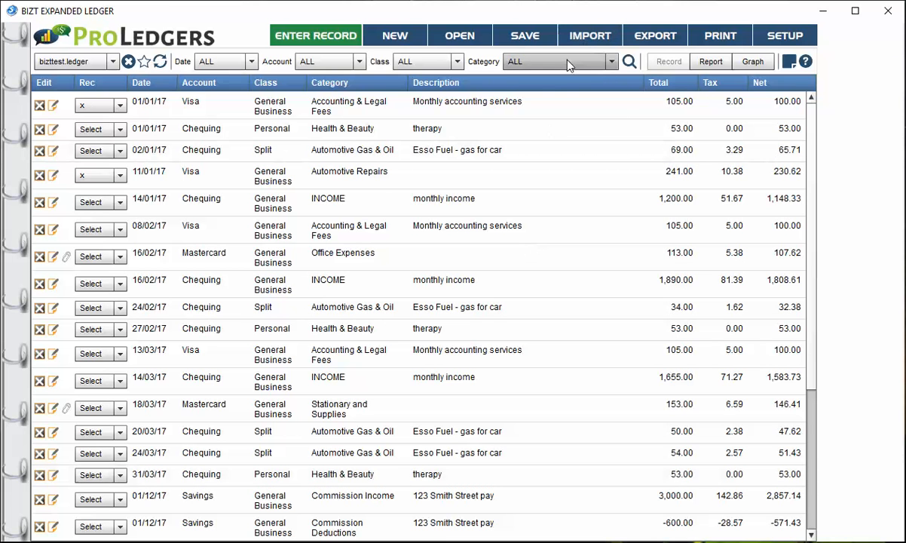
Filter the ledger records by the category Bank Charges
{"action": "left_click", "coordinate": [533, 61]}
{"action": "scroll", "coordinate": [576, 98], "scroll_direction": "down", "scroll_amount": 3}
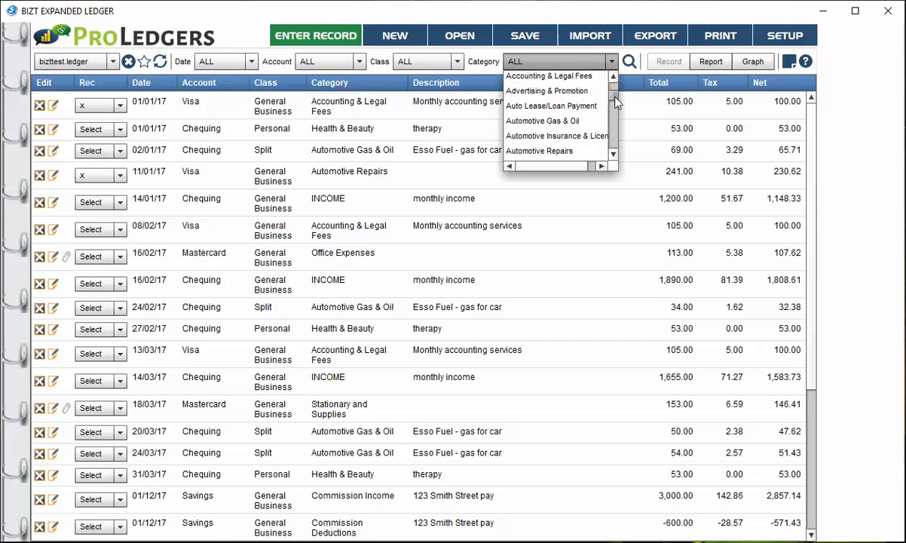
{"action": "left_click", "coordinate": [577, 126]}
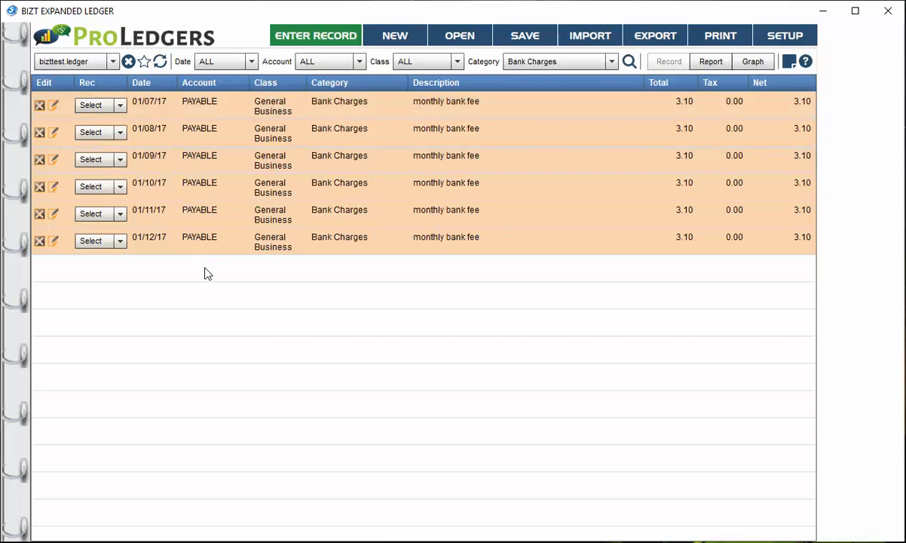
Change the account of the 01/07/17 monthly bank fee record to Savings and save the changes
{"action": "double_click", "coordinate": [219, 107]}
{"action": "left_click", "coordinate": [404, 149]}
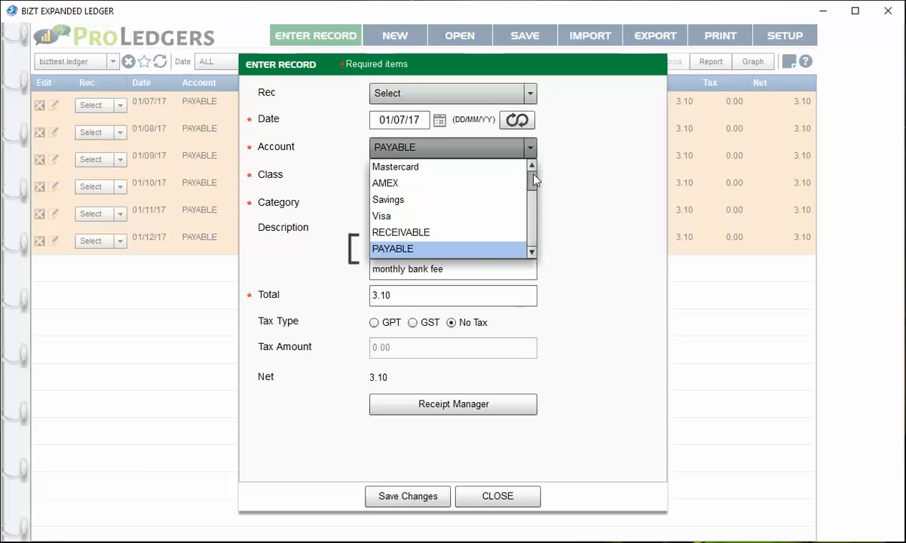
{"action": "scroll", "coordinate": [534, 174], "scroll_direction": "up", "scroll_amount": 2}
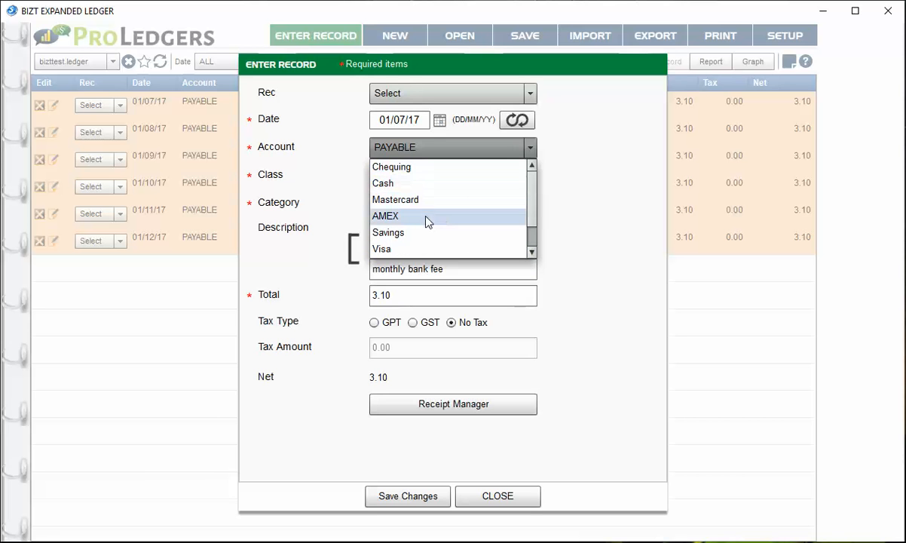
{"action": "left_click", "coordinate": [429, 233]}
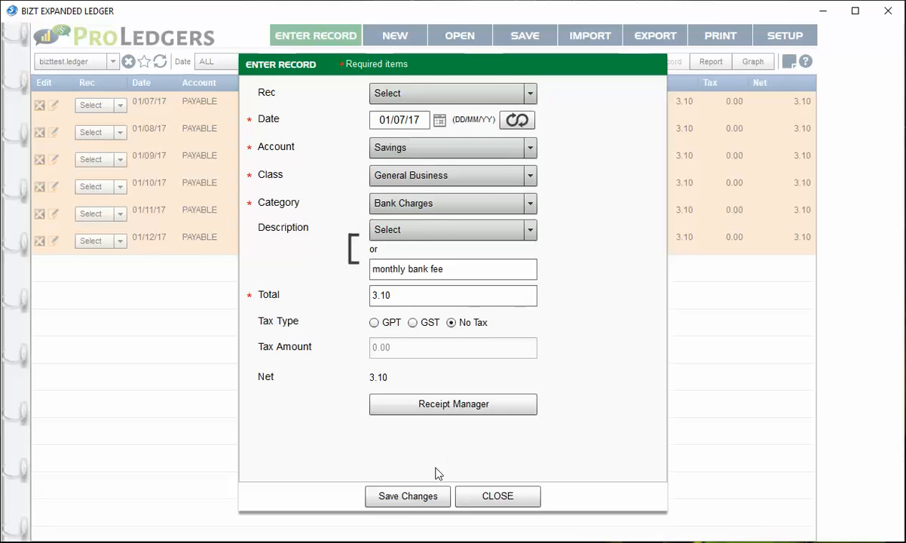
{"action": "left_click", "coordinate": [409, 498]}
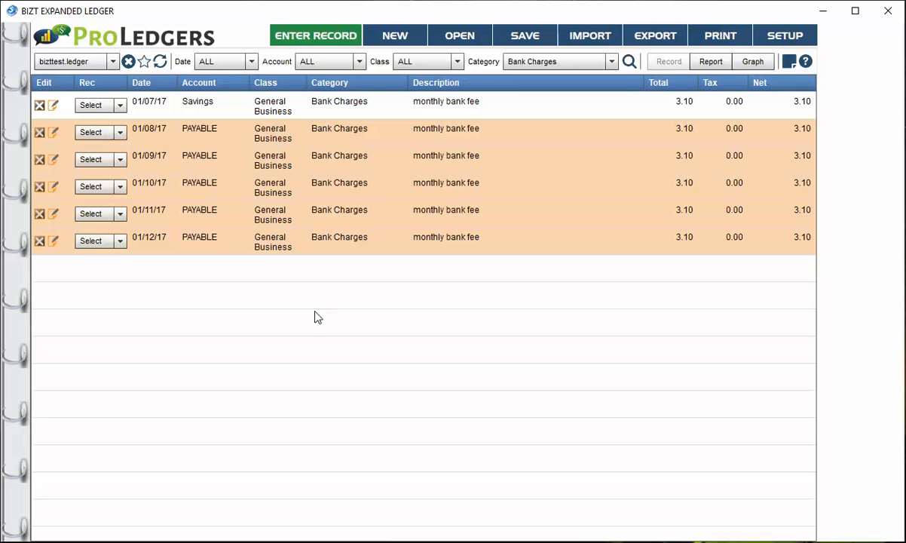
Reopen the 01/07/17 bank fee record to review its details, and close it without editing
{"action": "double_click", "coordinate": [348, 113]}
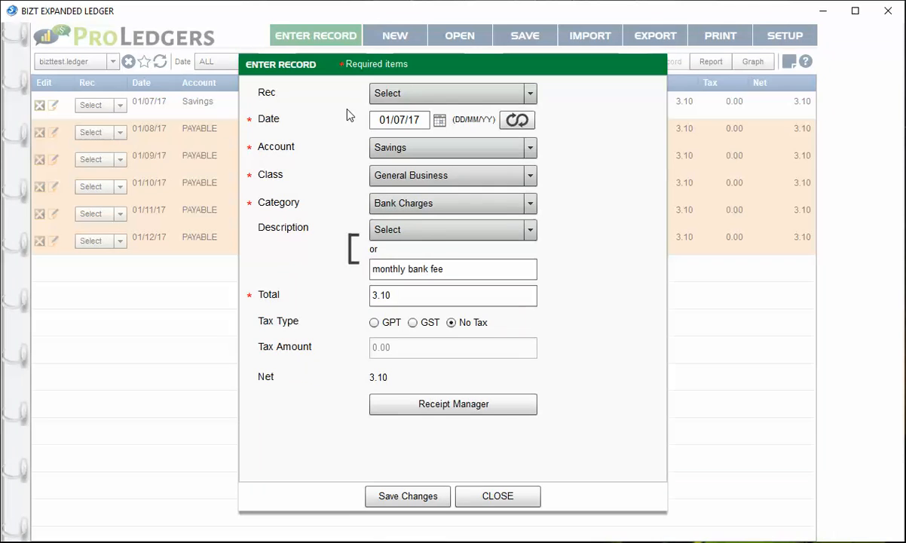
{"action": "left_click", "coordinate": [496, 498]}
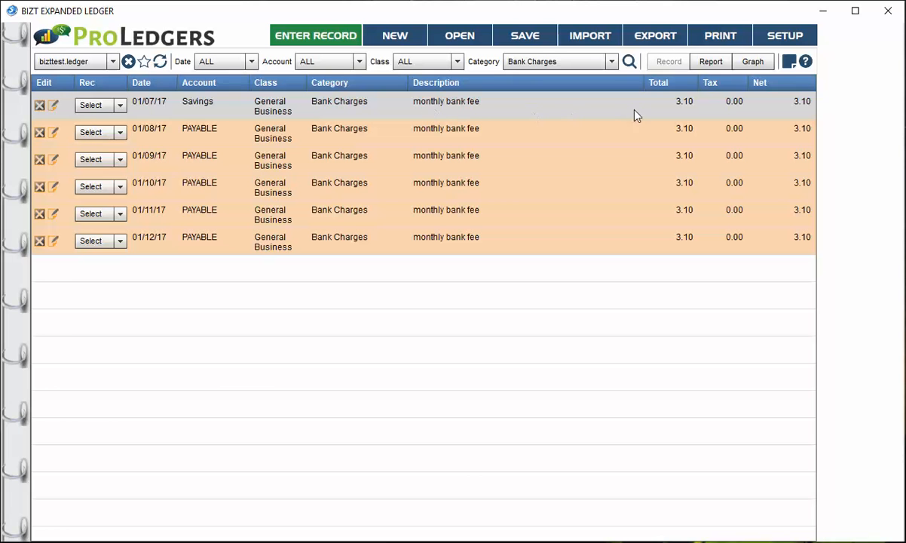
{"action": "double_click", "coordinate": [441, 107]}
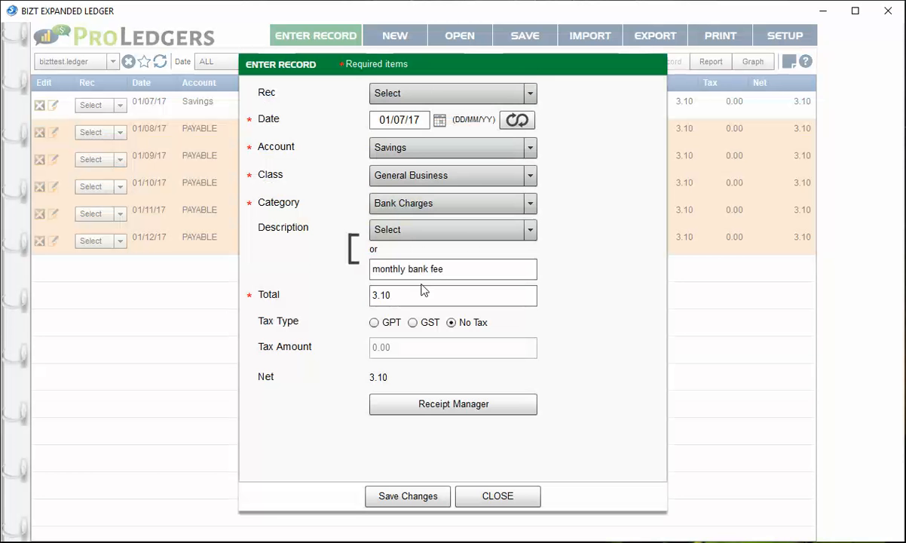
{"action": "left_click", "coordinate": [490, 496]}
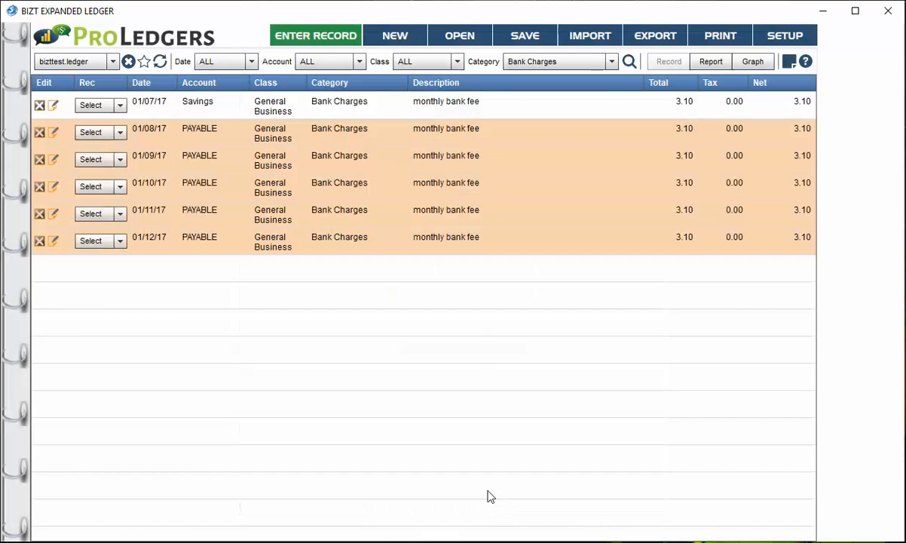
Check the Bank Charges amounts in the summary report, and return to the record list
{"action": "left_click", "coordinate": [711, 62]}
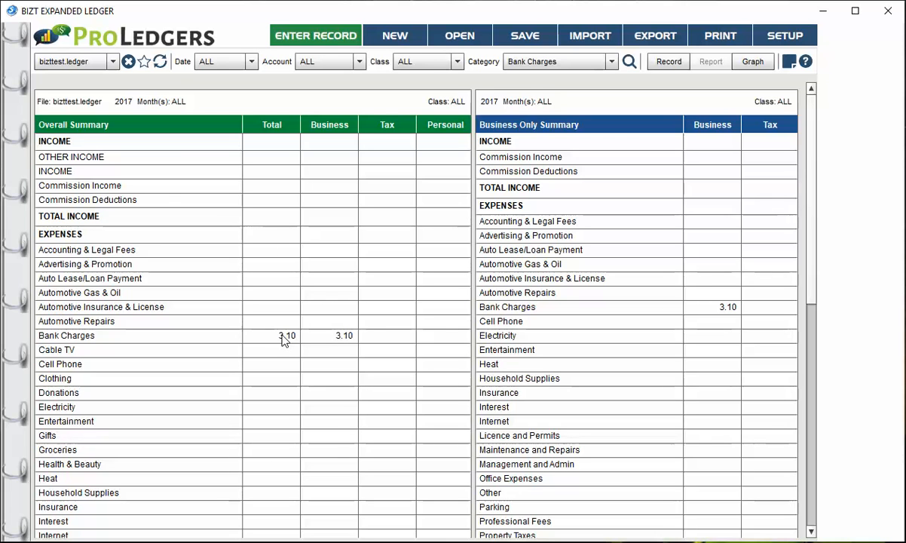
{"action": "left_click", "coordinate": [669, 61]}
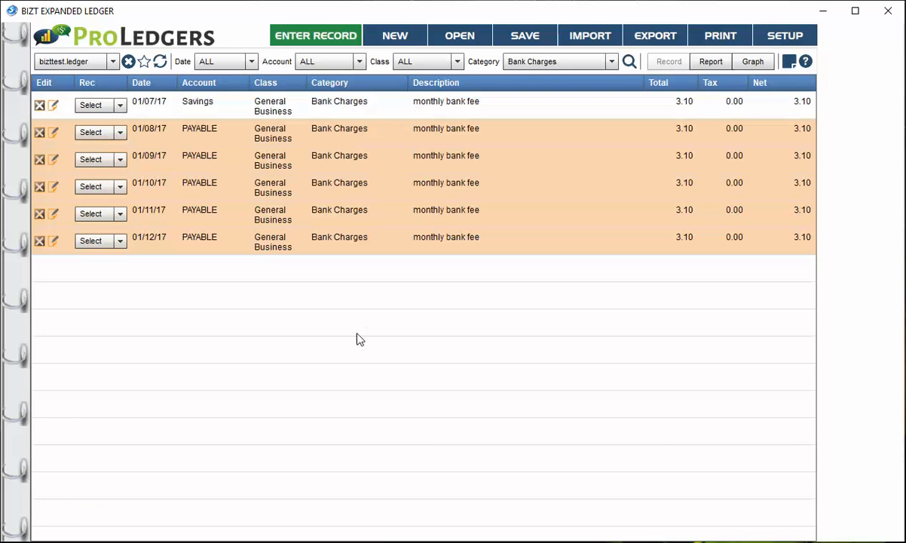